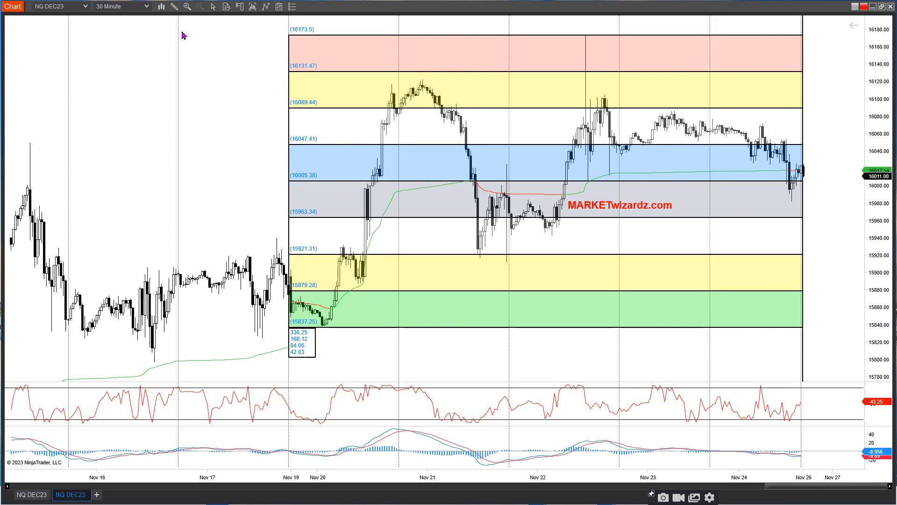
- Restore the maximized NQ DEC23 range chart and drag the small window left over the ladder
left_click(881, 7)
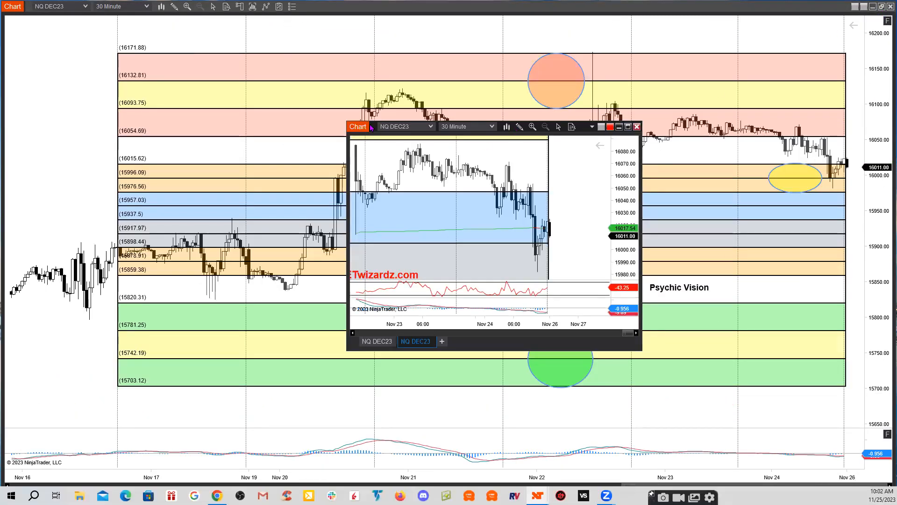
left_click_drag(372, 127, 14, 162)
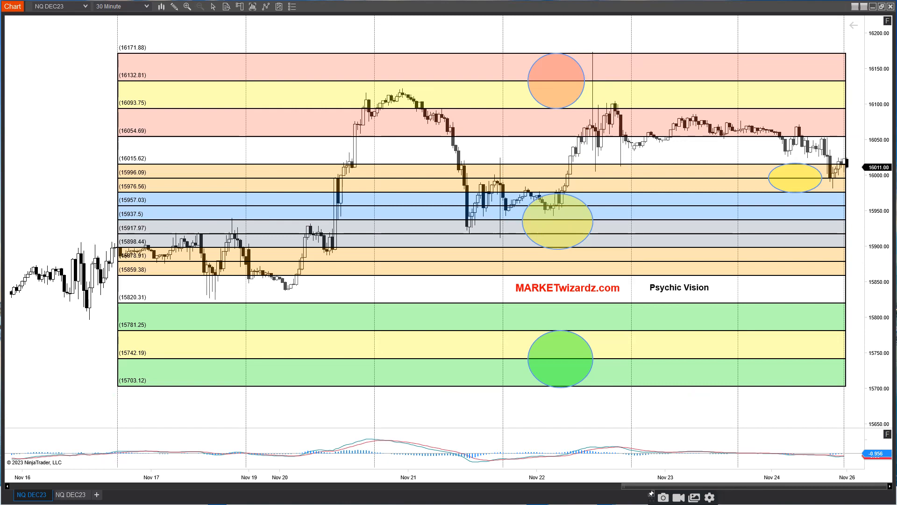
- Center the small range chart, view it full-screen, then restore it to a small window
left_click_drag(85, 133, 393, 135)
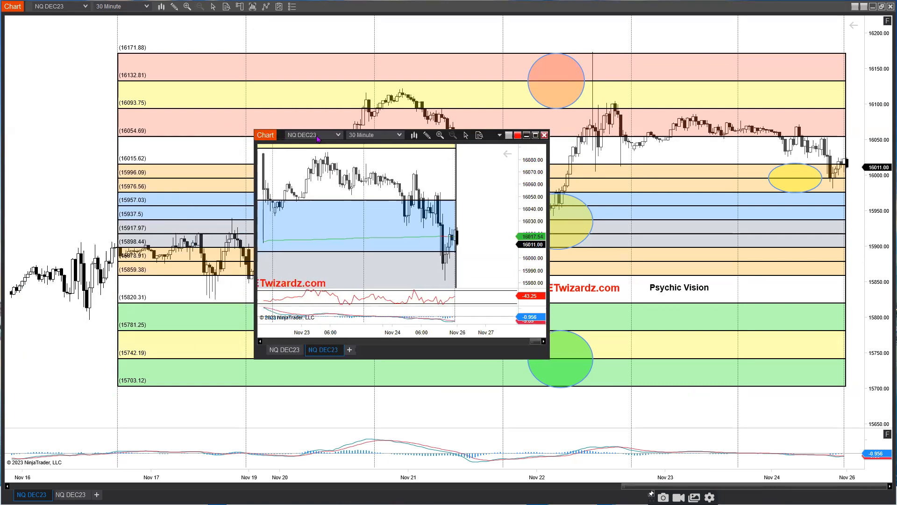
left_click(534, 135)
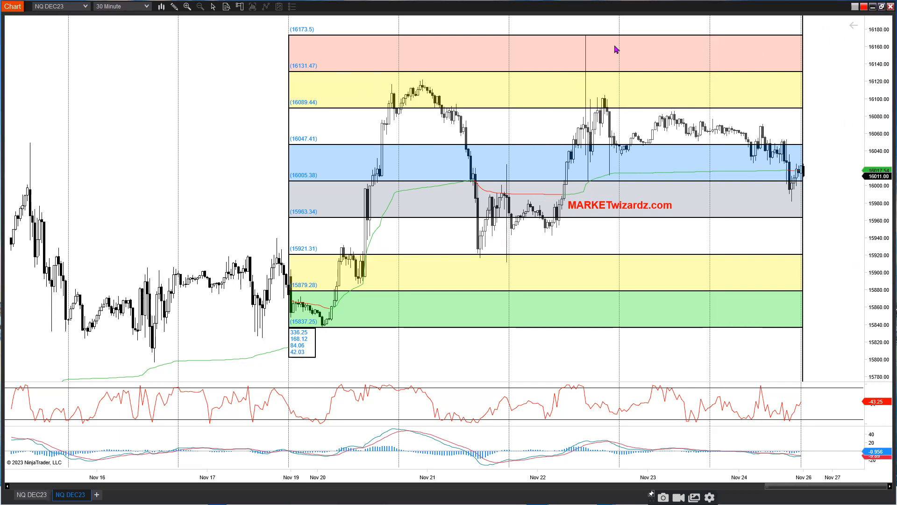
left_click(882, 7)
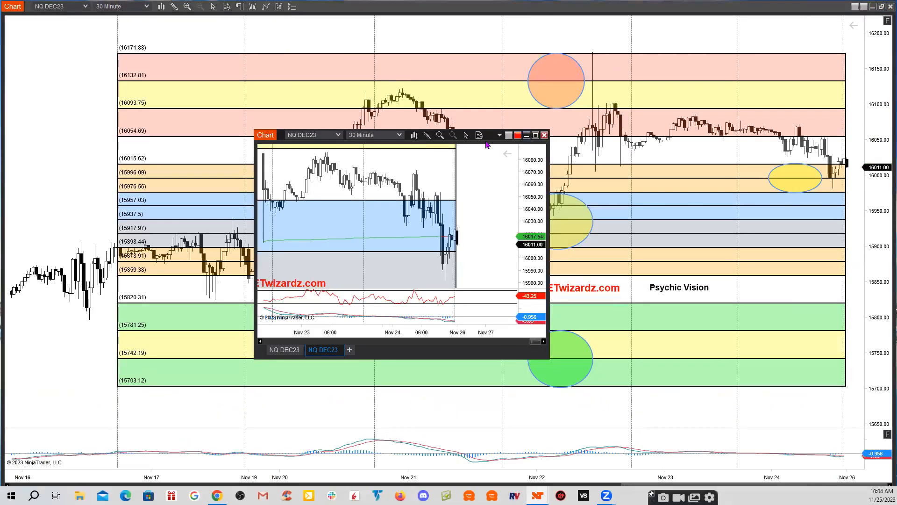
- Position the small range chart over the lower-left bands of the Psychic Vision ladder
mouse_move(275, 138)
left_mouse_down()
mouse_move(139, 197)
mouse_move(144, 153)
mouse_move(143, 191)
mouse_move(196, 189)
left_mouse_up()
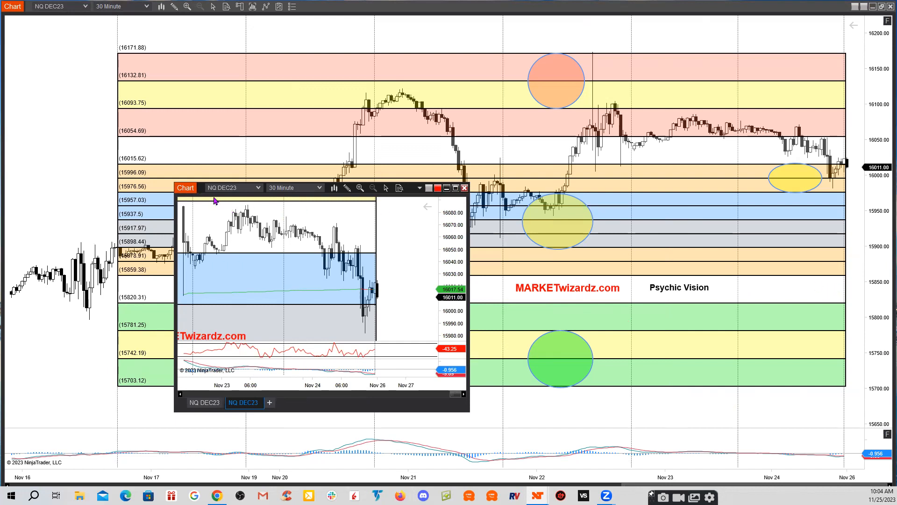
left_click_drag(308, 188, 313, 185)
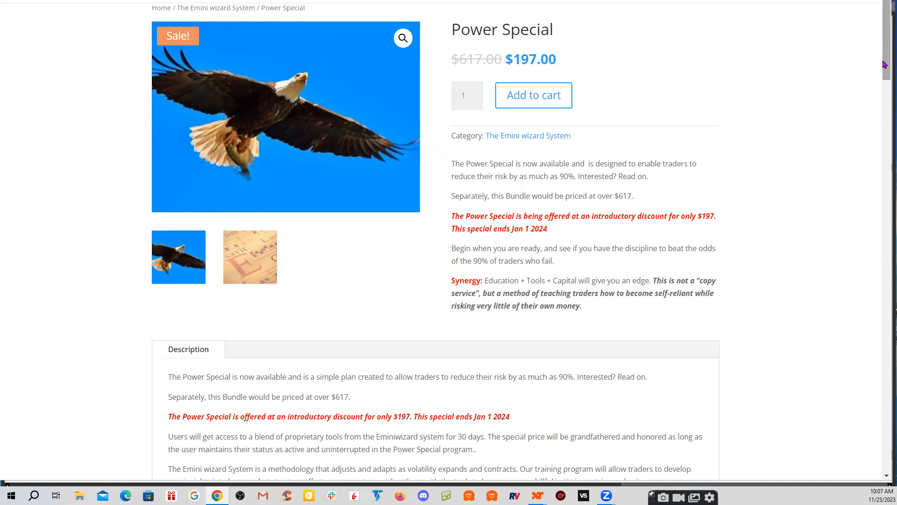
left_click_drag(884, 65, 881, 148)
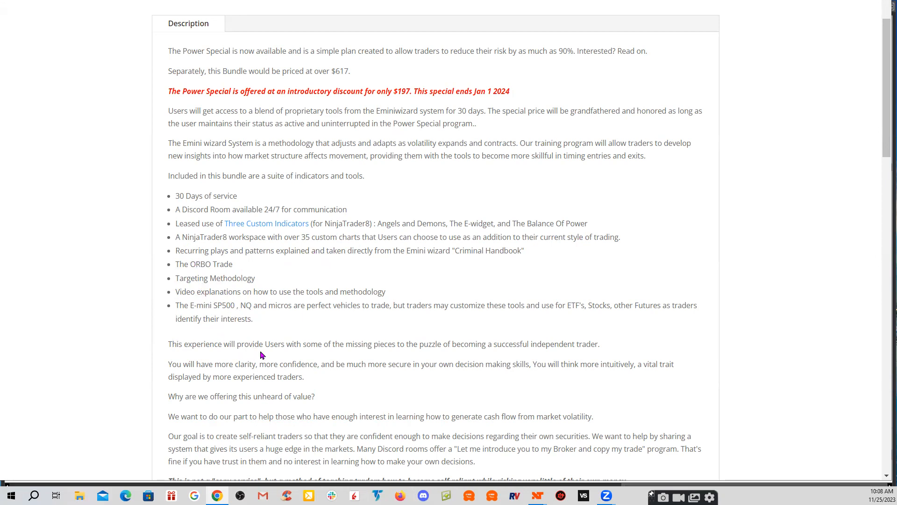
scroll(262, 354, "down", 2)
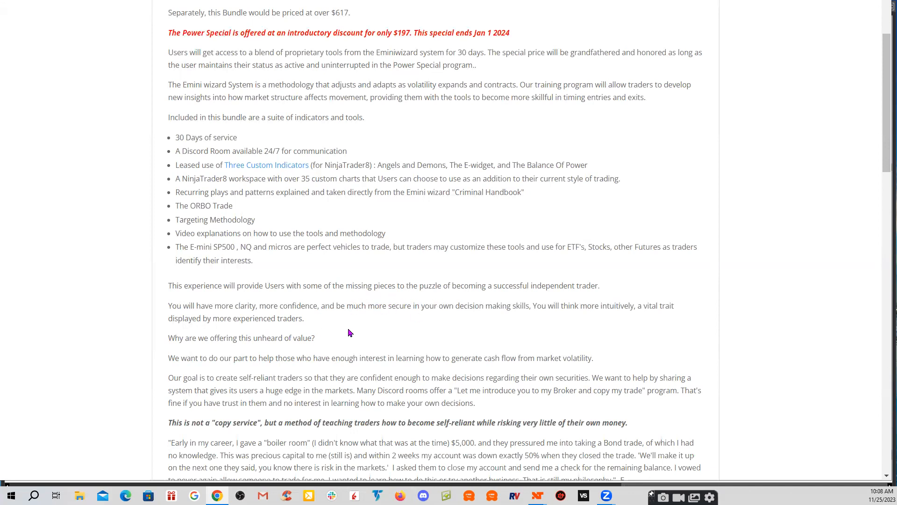
scroll(356, 331, "down", 1)
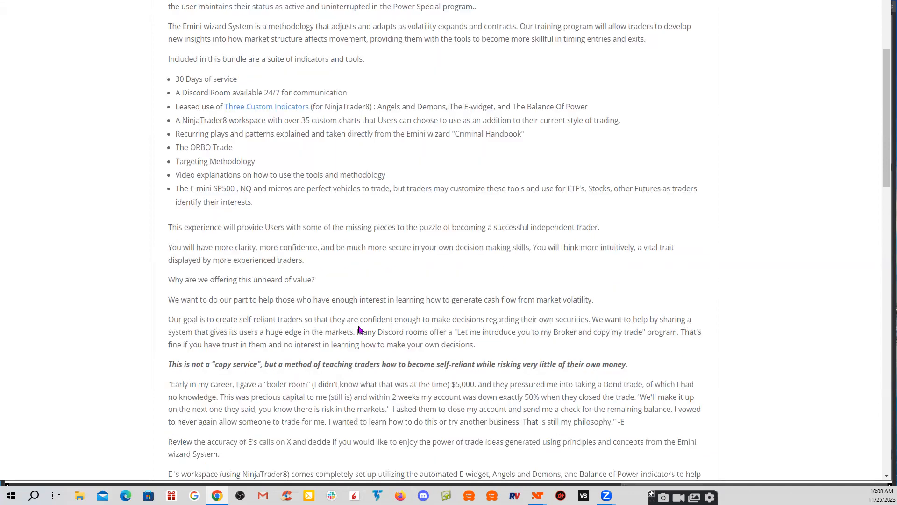
scroll(360, 329, "down", 1)
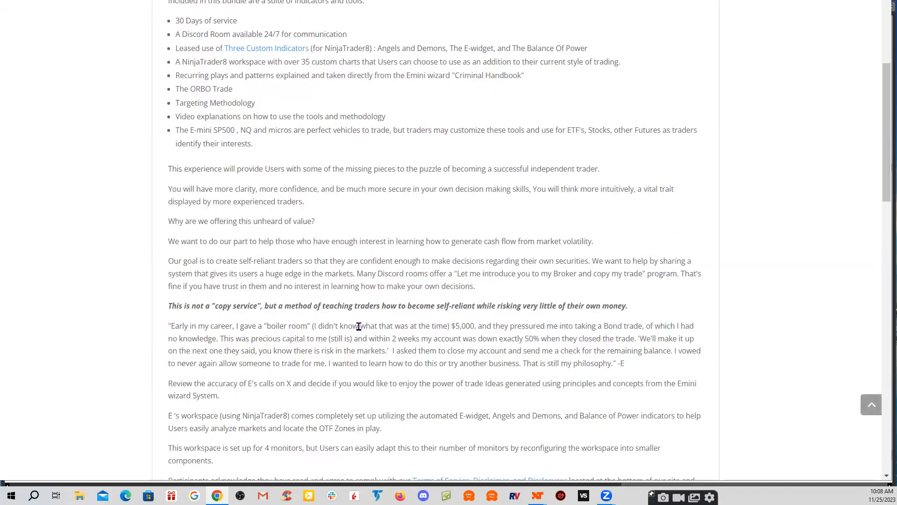
scroll(359, 326, "down", 1)
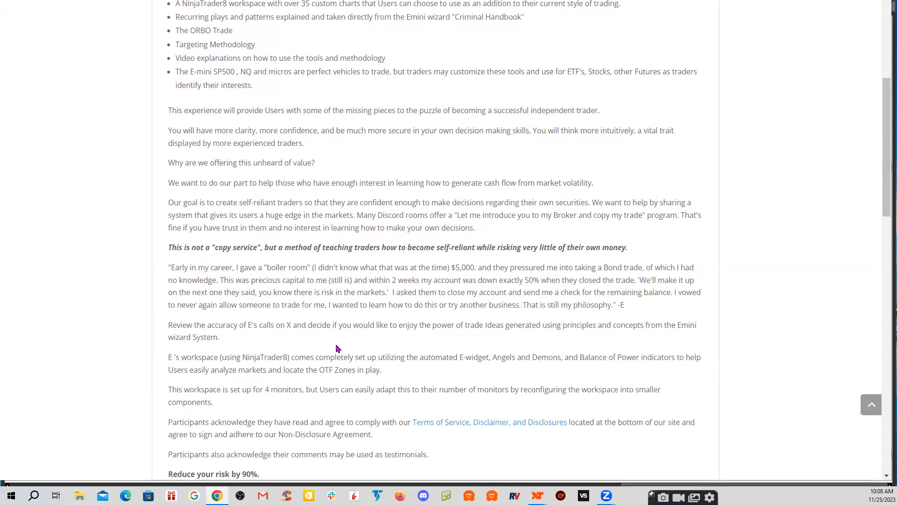
scroll(337, 348, "down", 1)
scroll(336, 348, "down", 1)
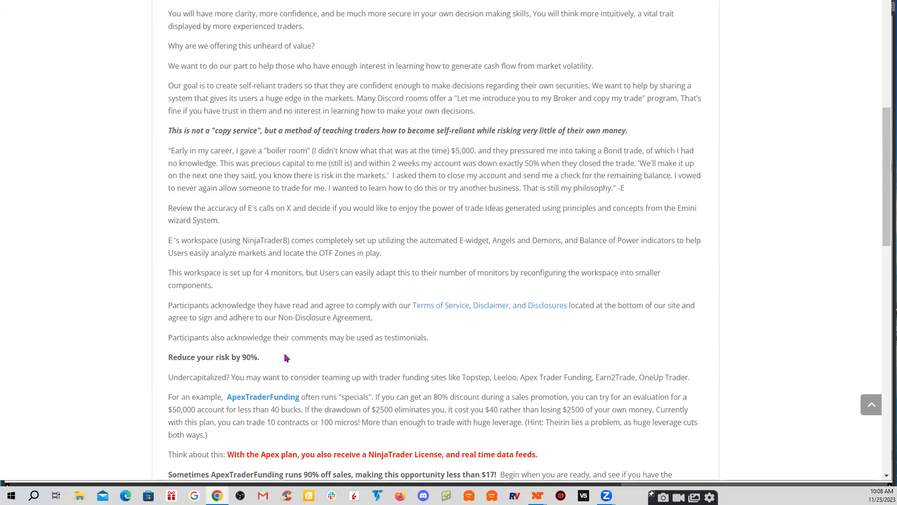
scroll(335, 323, "down", 1)
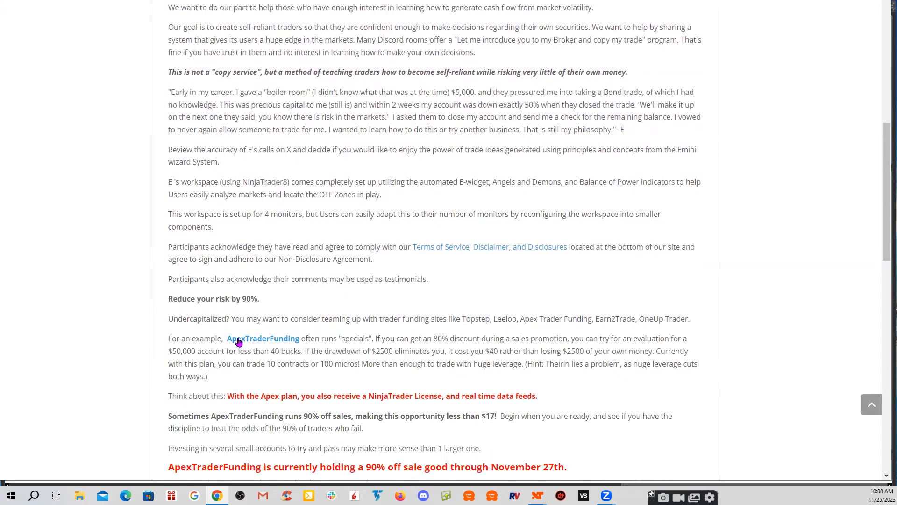
scroll(392, 319, "down", 1)
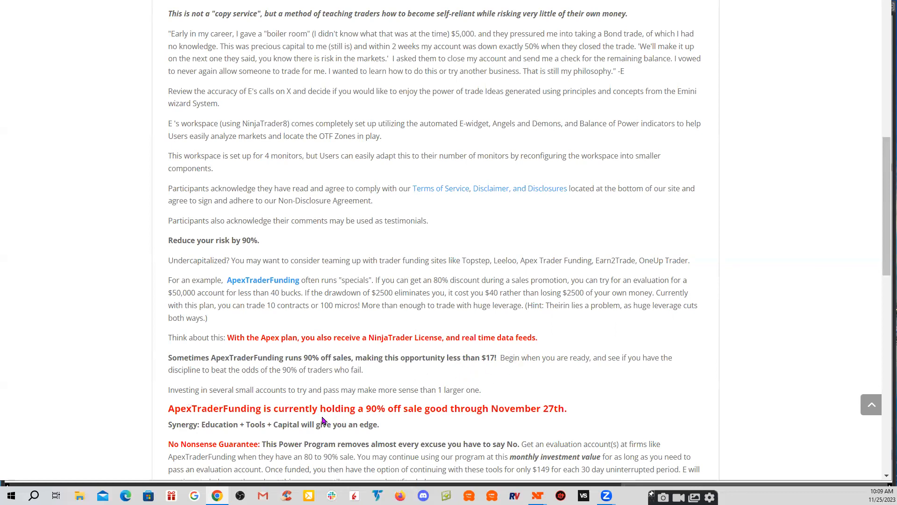
scroll(412, 356, "up", 1)
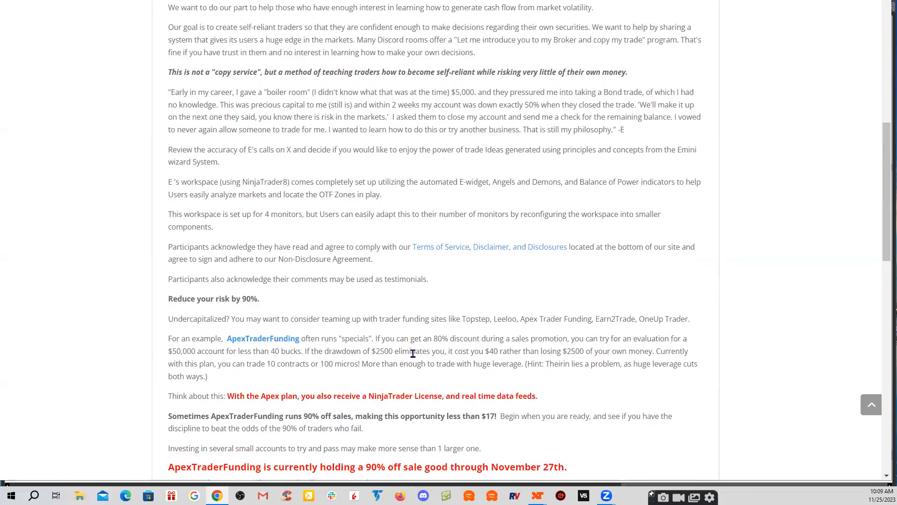
scroll(421, 353, "down", 2)
scroll(422, 353, "down", 3)
scroll(423, 354, "down", 2)
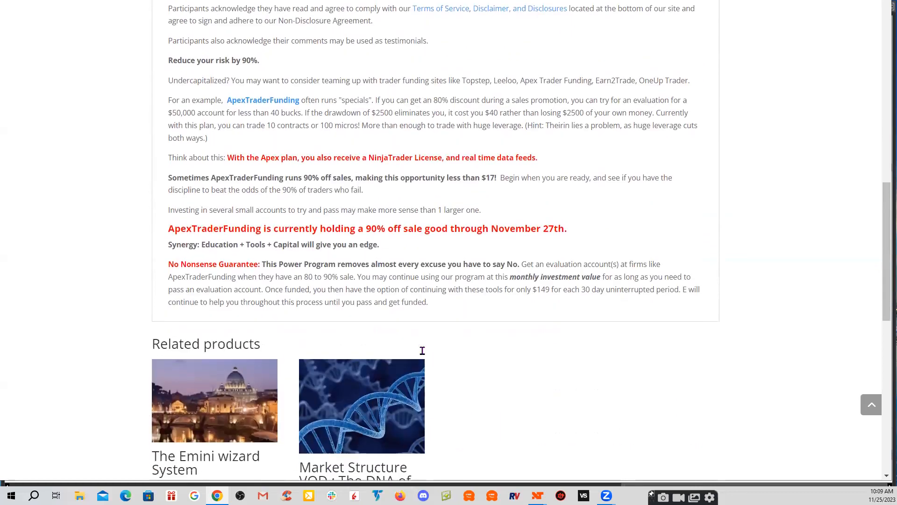
scroll(423, 353, "down", 1)
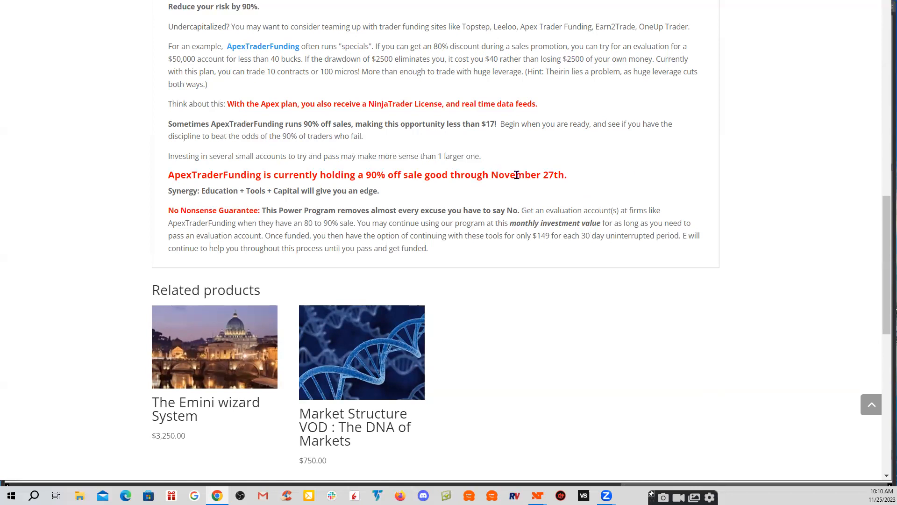
scroll(618, 218, "up", 5)
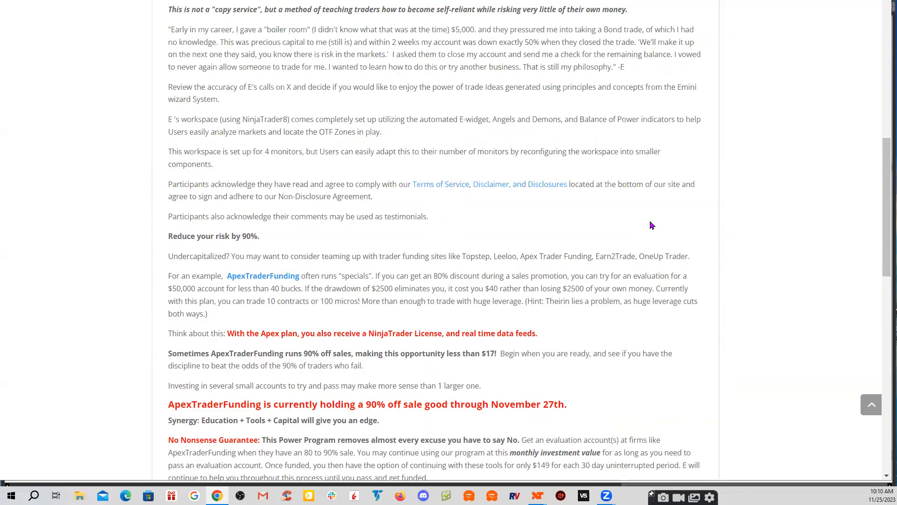
scroll(655, 217, "up", 5)
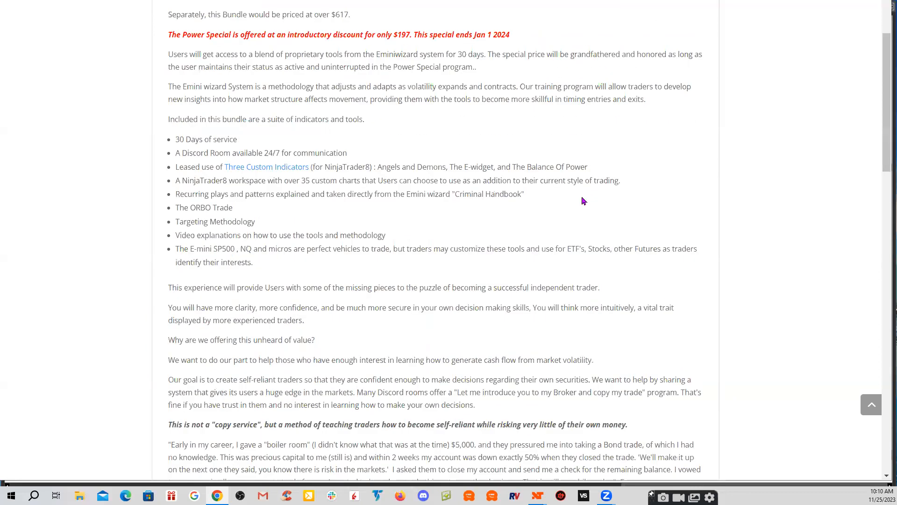
scroll(581, 197, "up", 5)
scroll(583, 197, "up", 1)
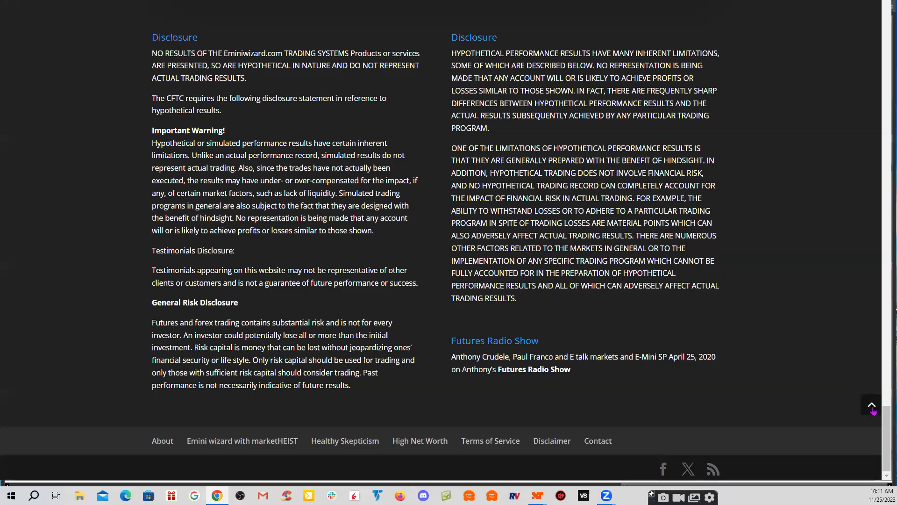
- Return to the top of the page showing the MARKETwizardz welcome banner
left_click(872, 405)
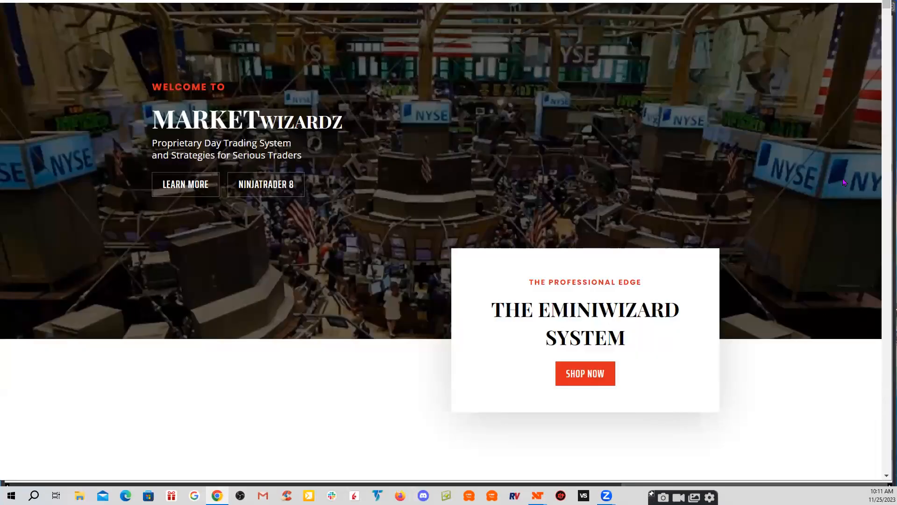